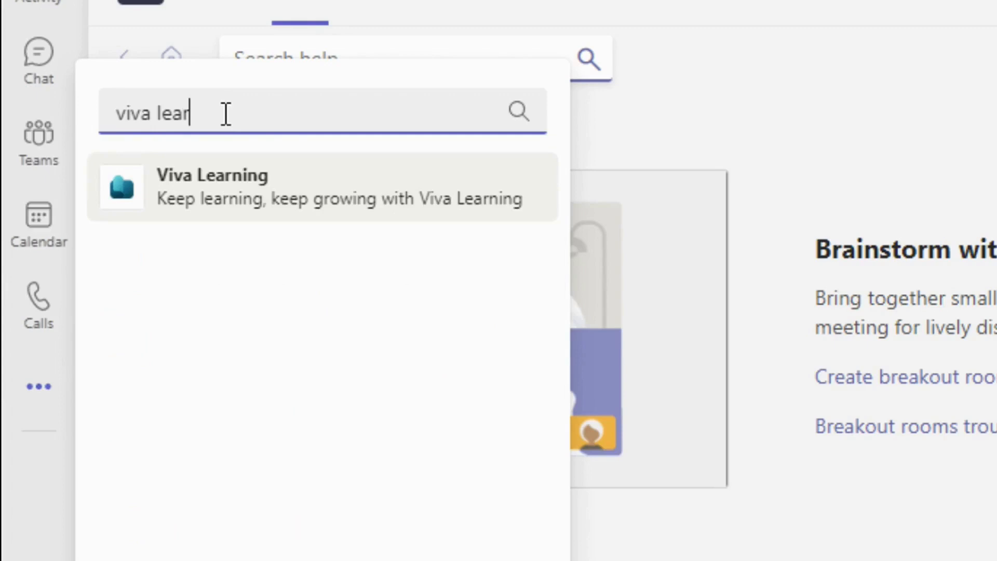
Find the Viva Learning app among the available apps and add it to Teams.
left_click(253, 182)
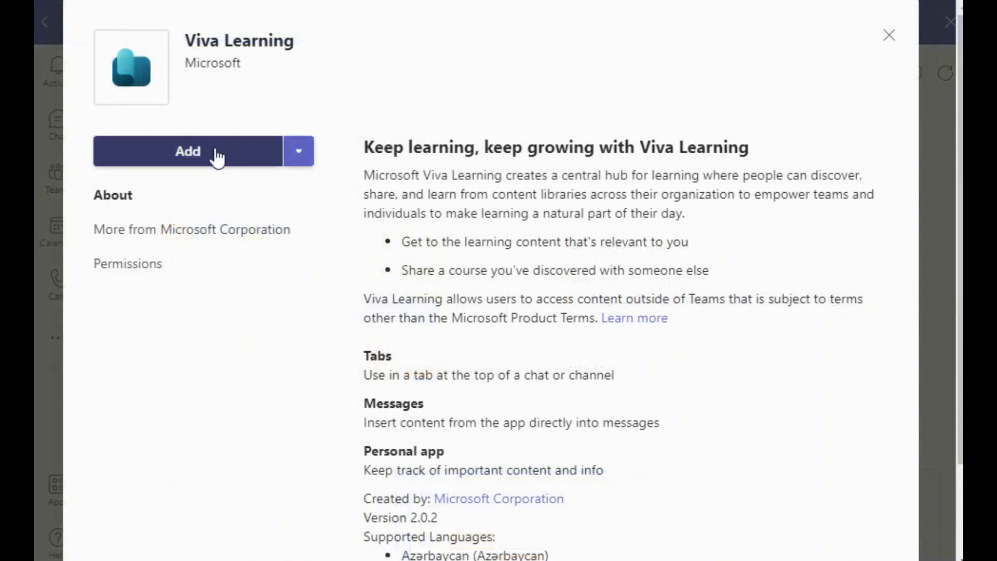
left_click(221, 156)
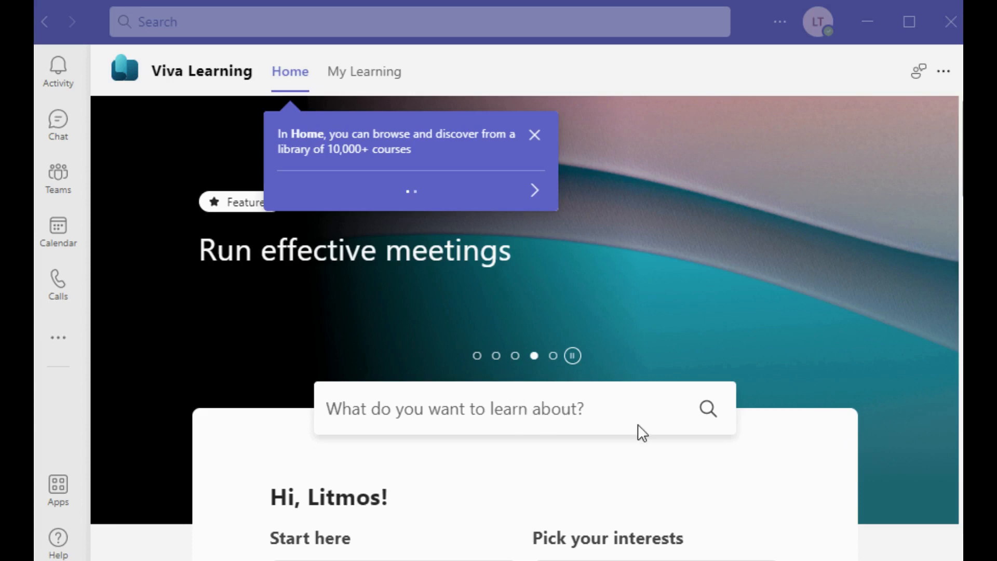
Look through the Viva Learning home page, including the getting-started options, interests and courses grouped by provider.
scroll(819, 459, "down", 2)
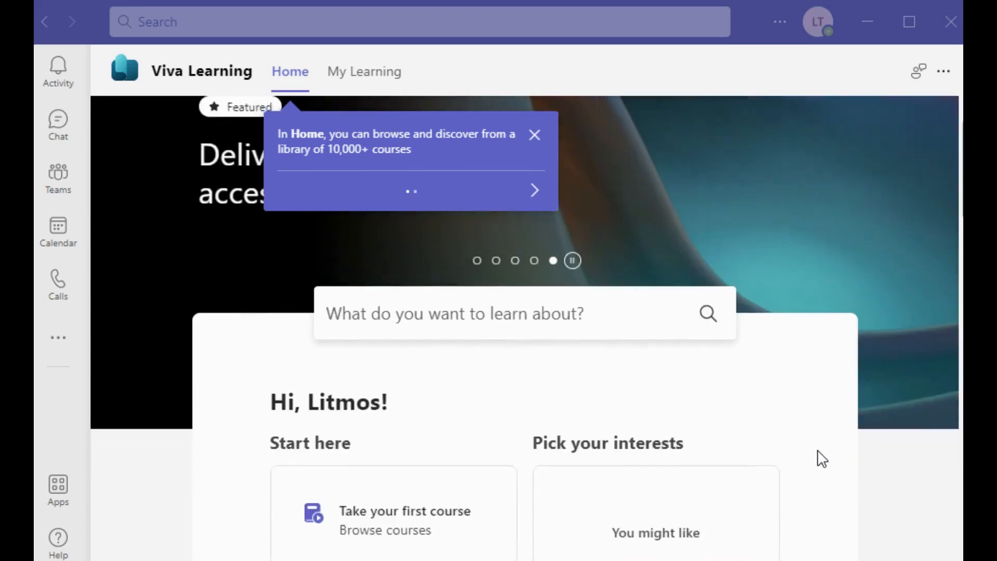
scroll(822, 459, "down", 4)
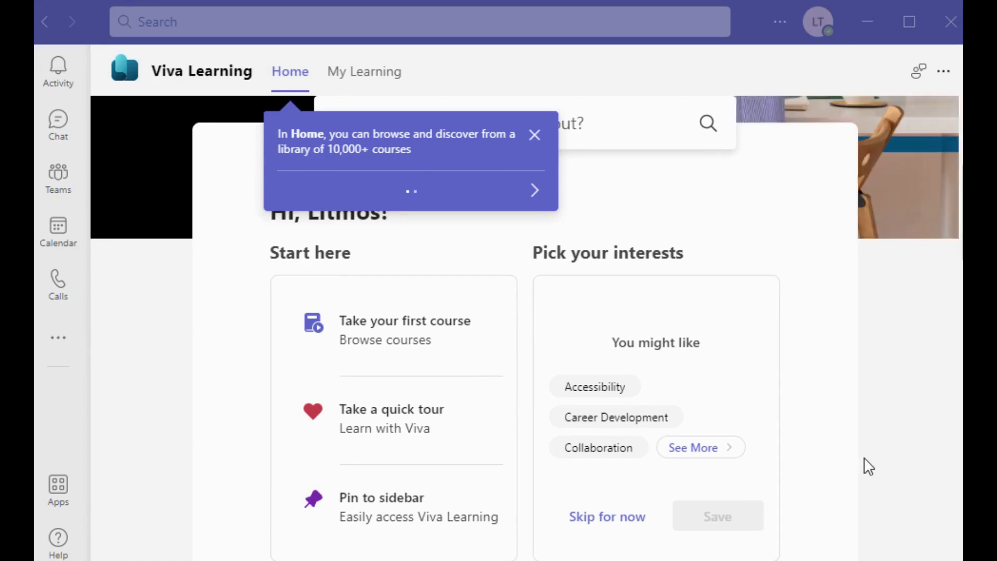
scroll(868, 467, "down", 5)
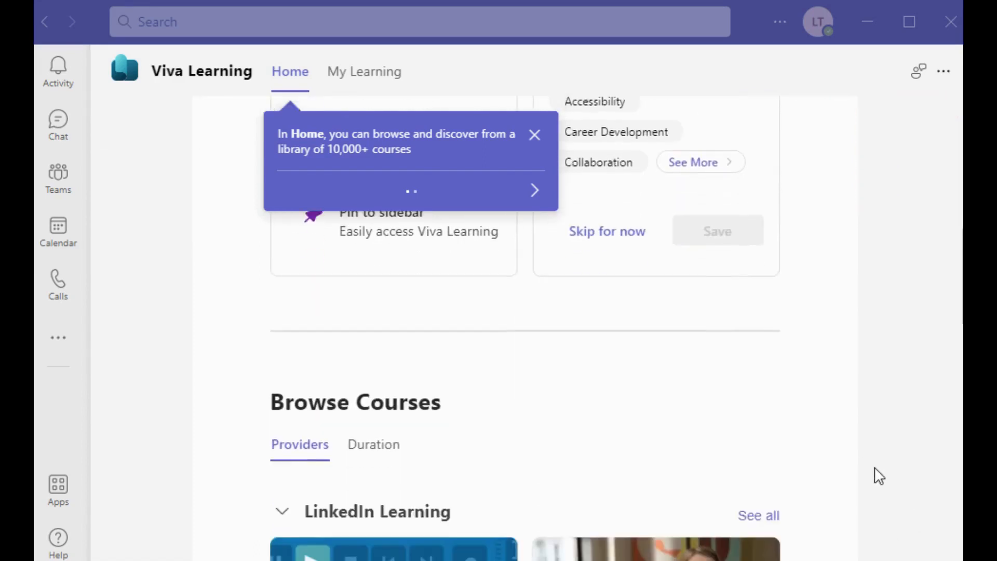
scroll(879, 476, "down", 2)
scroll(879, 477, "down", 4)
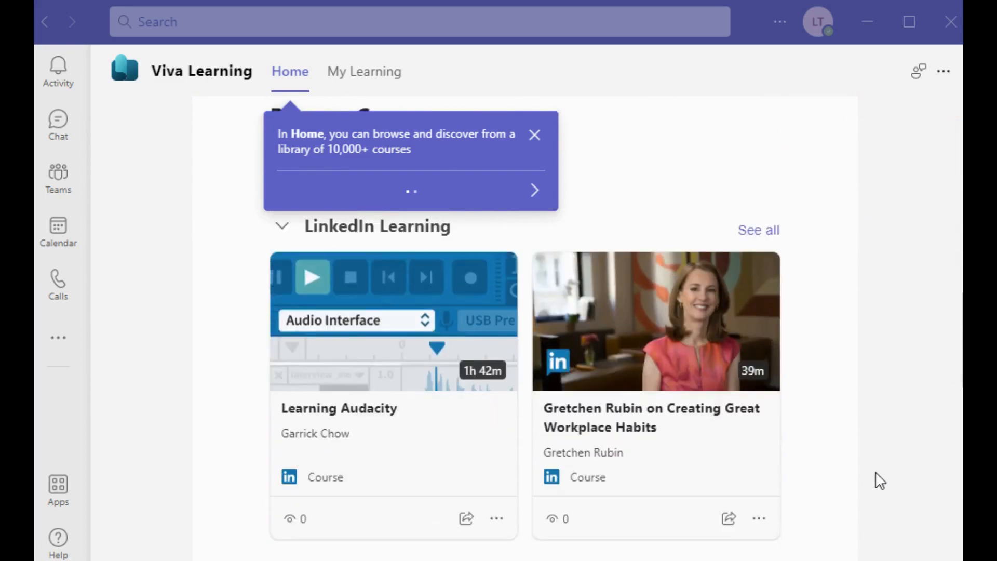
scroll(879, 480, "down", 8)
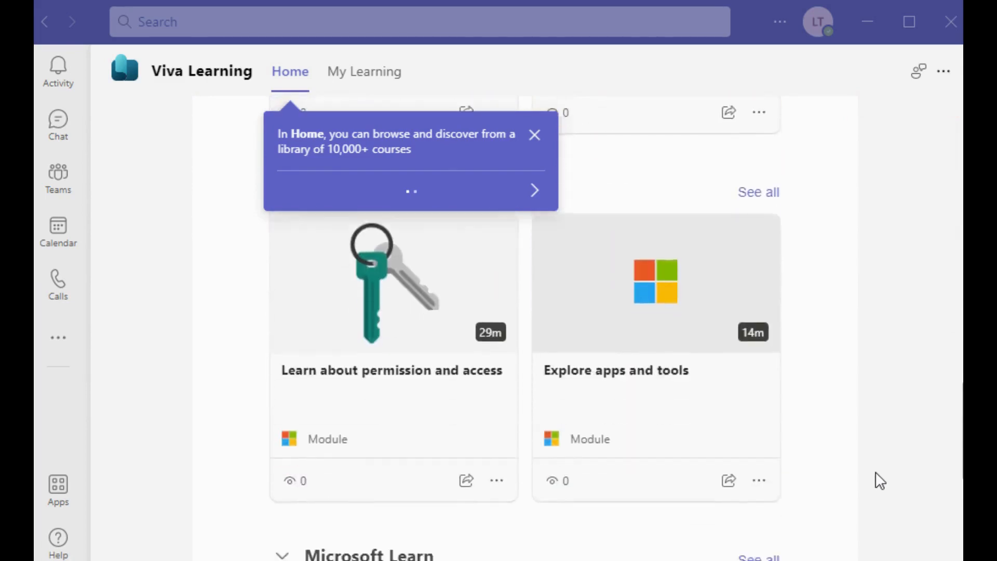
scroll(880, 481, "down", 1)
scroll(877, 474, "down", 6)
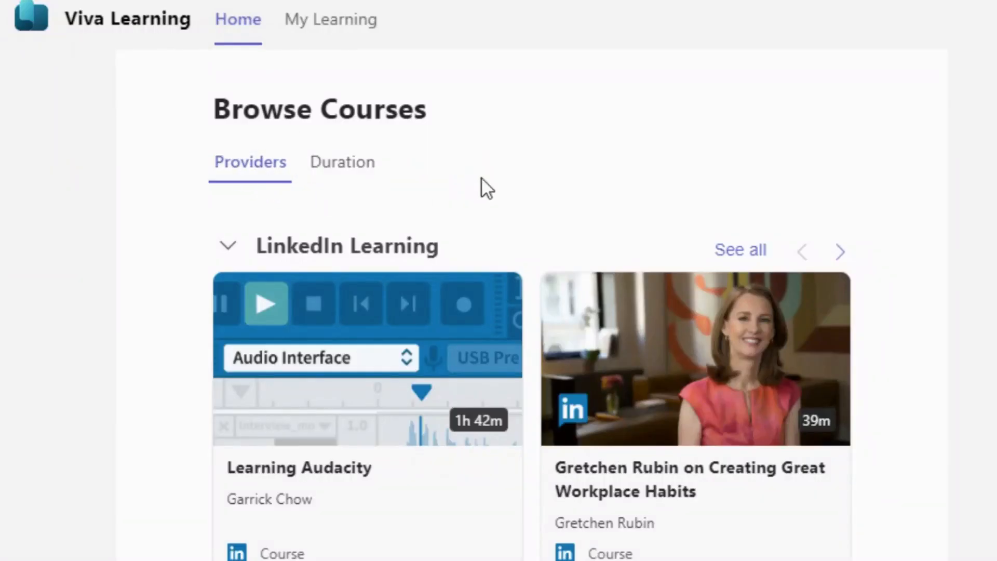
scroll(501, 196, "down", 7)
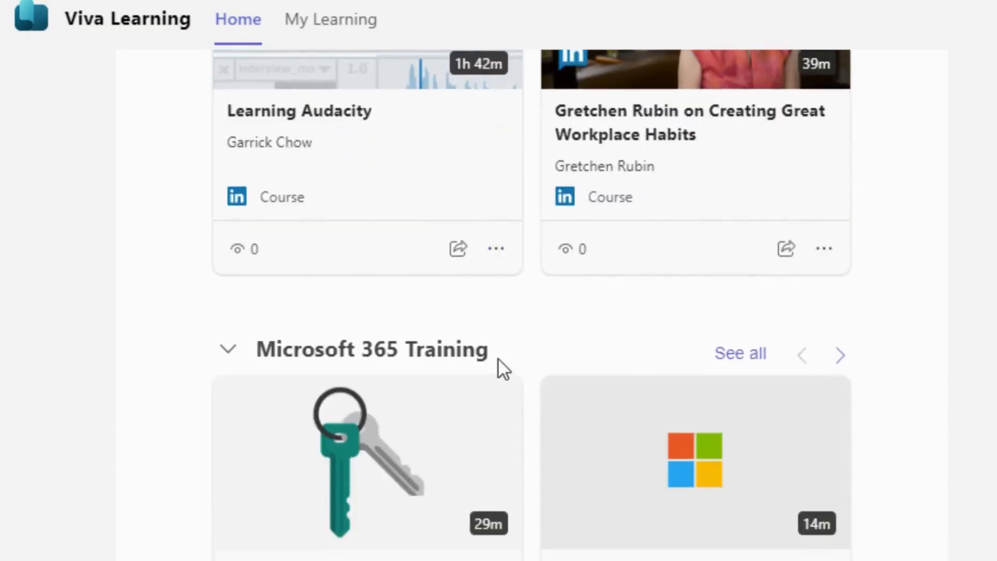
scroll(497, 364, "down", 9)
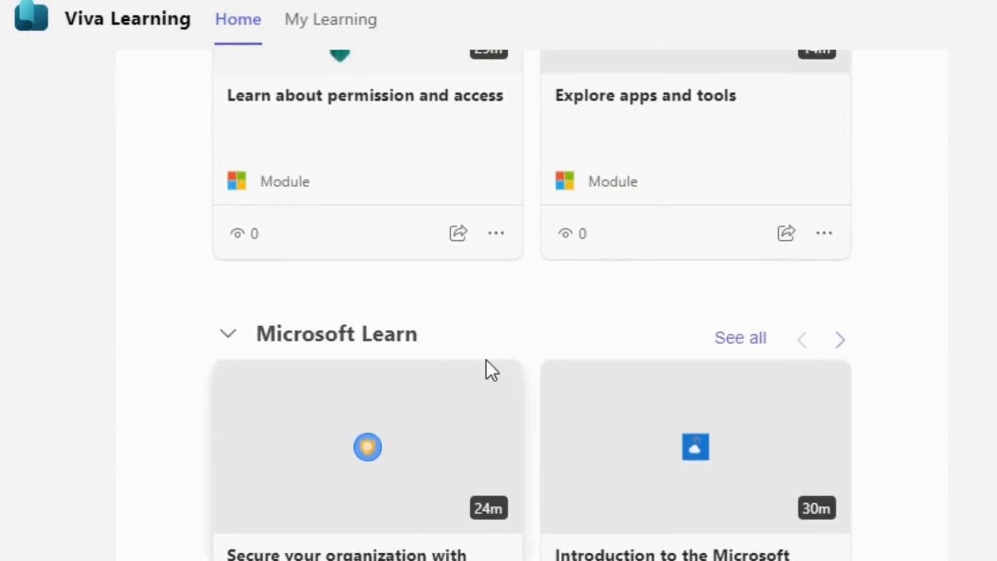
scroll(498, 387, "up", 14)
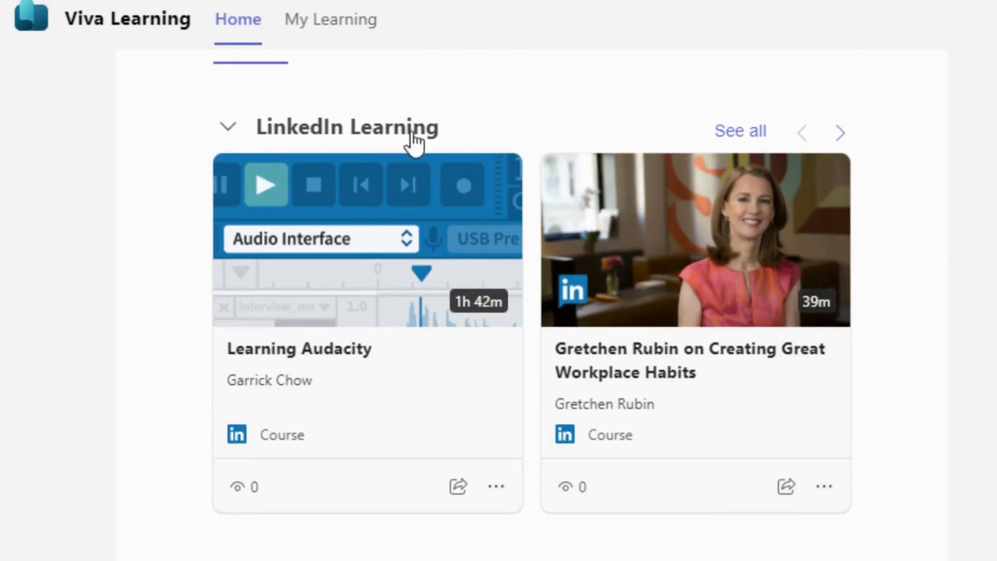
scroll(430, 143, "up", 18)
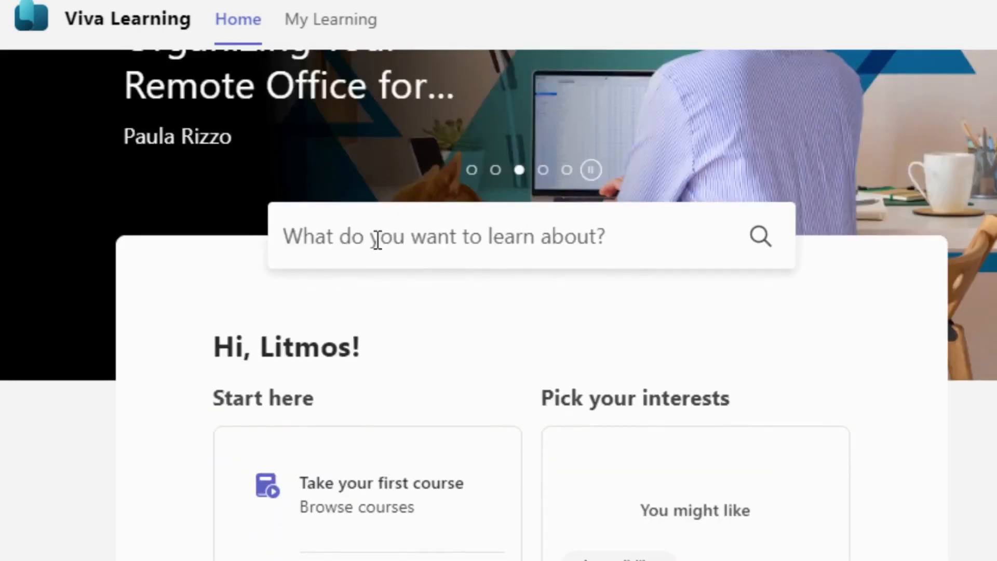
Search the learning library for "Microsoft Teams" and open the Intro to Microsoft Teams module.
left_click(378, 240)
type("Microsoft Teams")
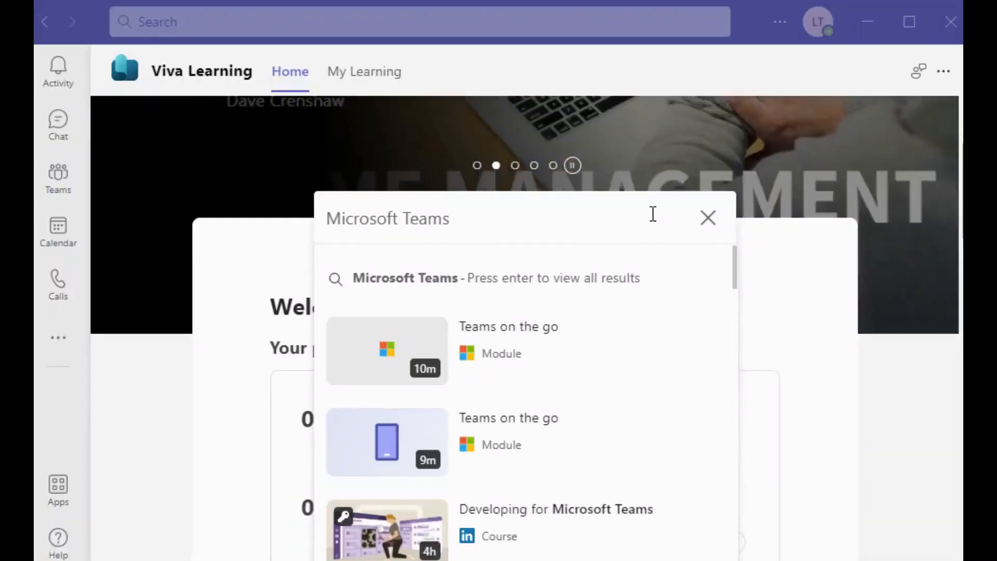
scroll(725, 346, "down", 5)
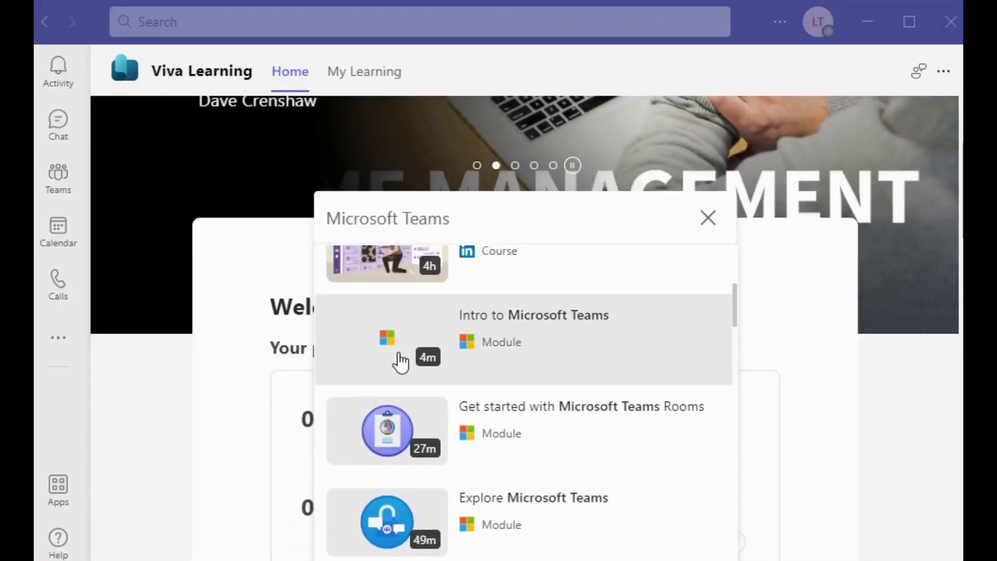
left_click(374, 363)
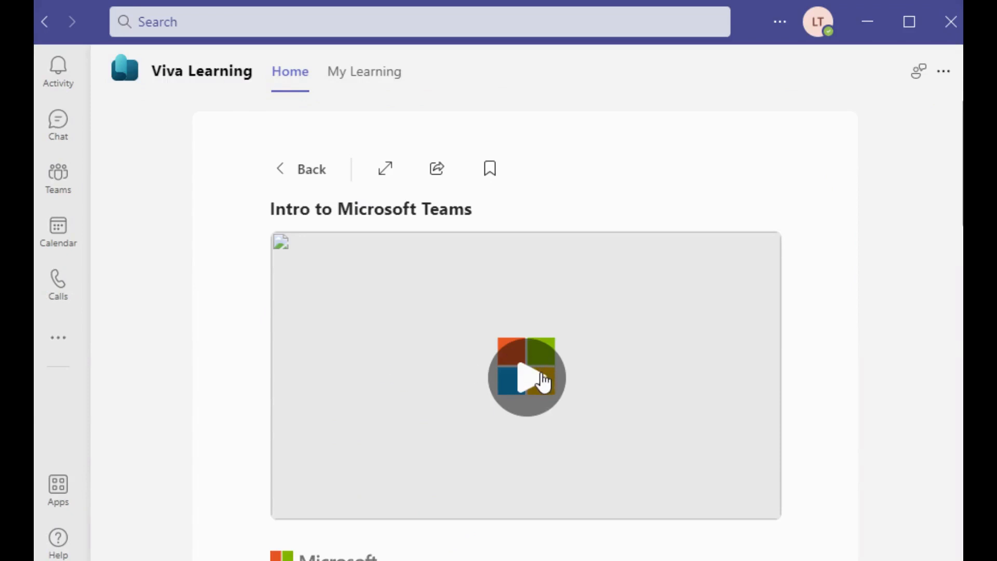
Examine the Intro to Microsoft Teams module's page, including its description, related courses and further courses from the same provider.
left_click(490, 170)
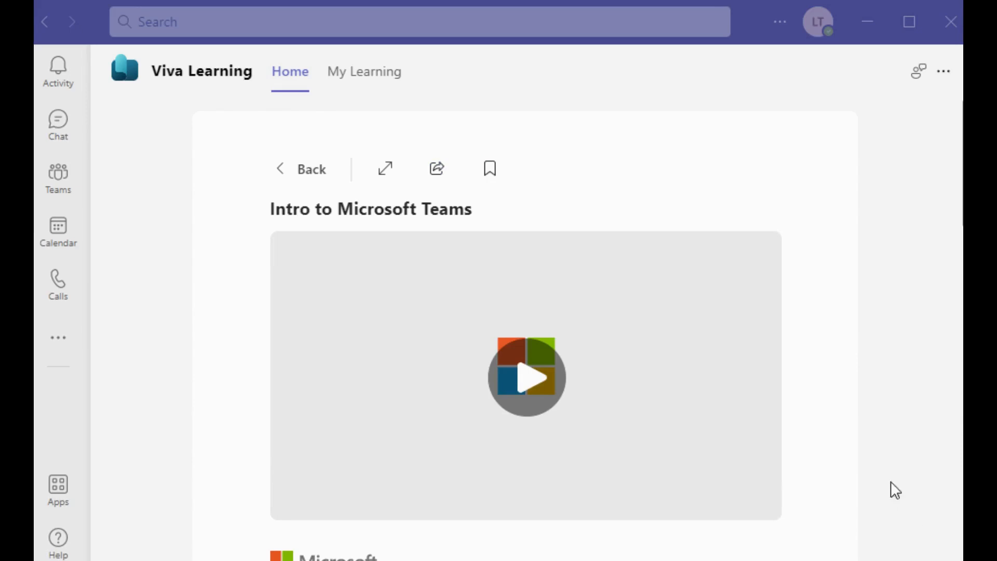
scroll(873, 457, "down", 8)
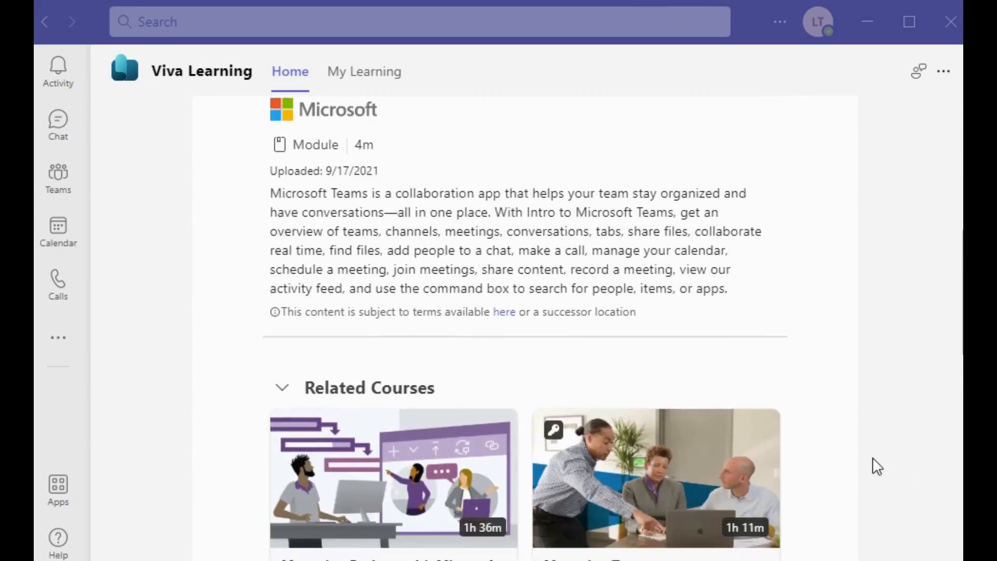
scroll(873, 458, "down", 8)
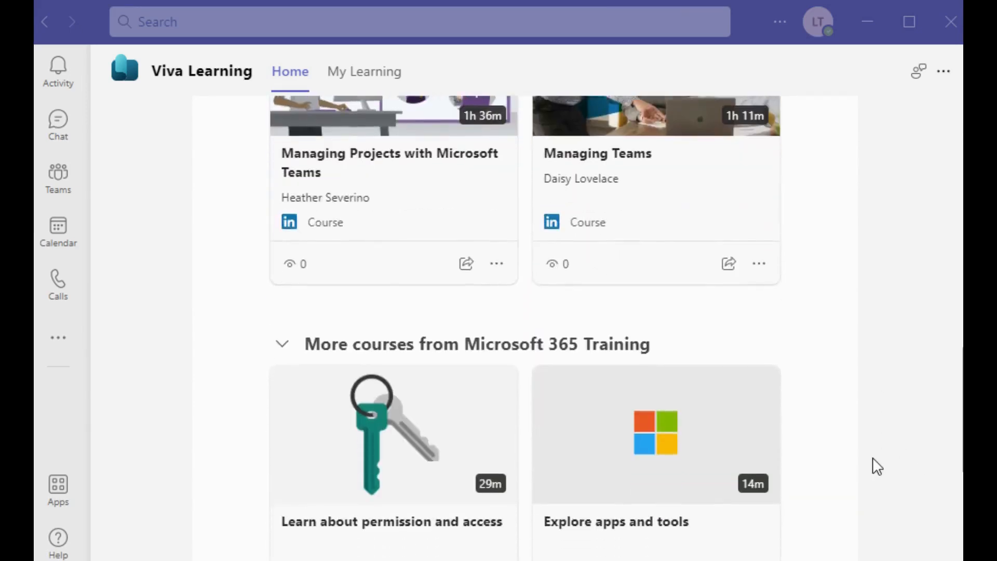
scroll(873, 458, "down", 5)
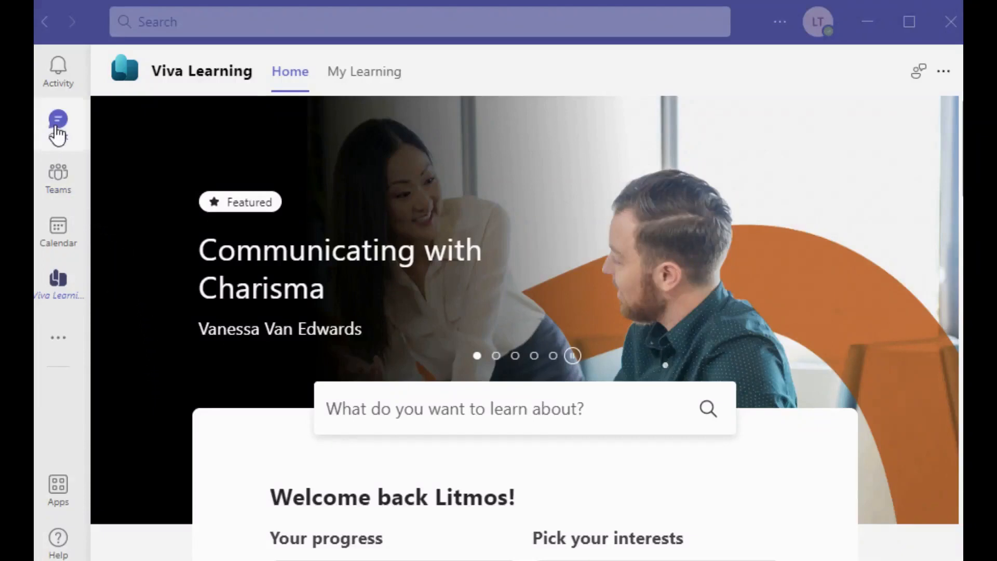
Start adding a Viva Learning tab to the General channel of the Project Team.
left_click(61, 182)
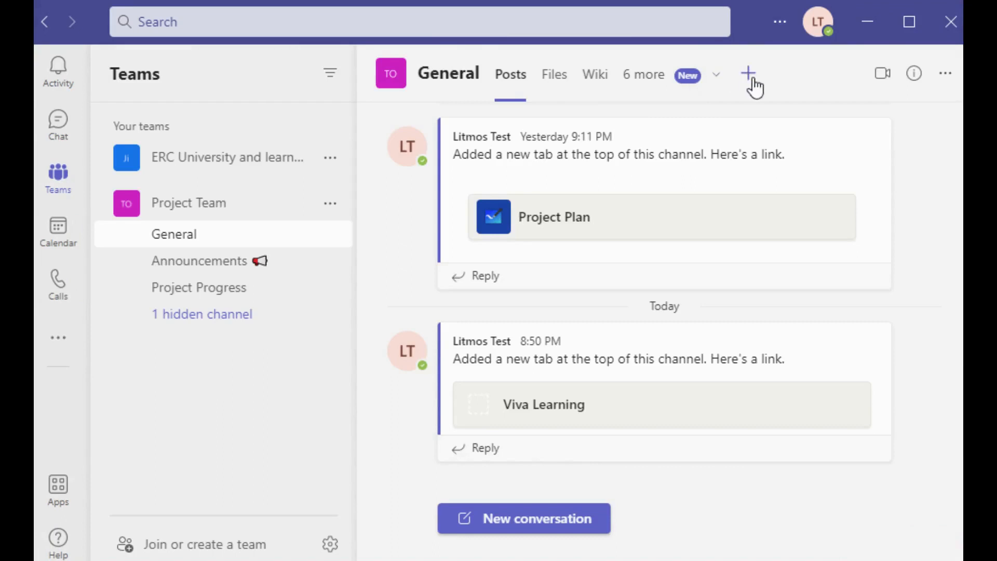
left_click(749, 76)
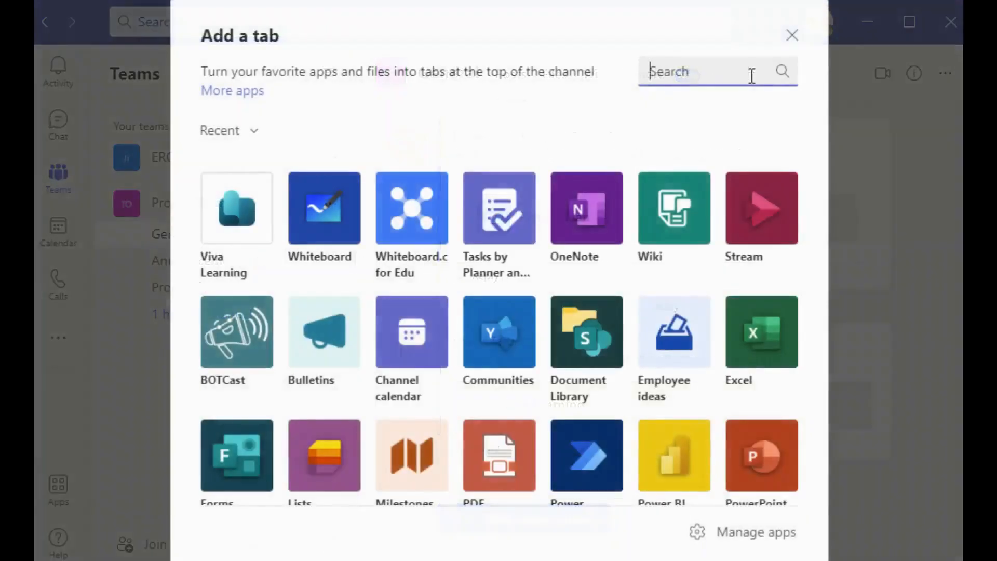
type("viv")
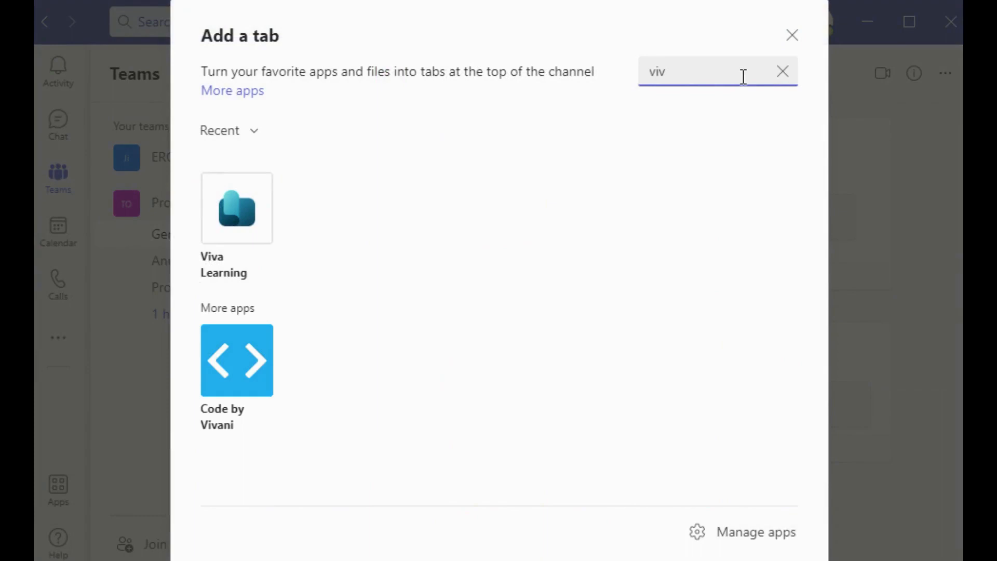
left_click(229, 208)
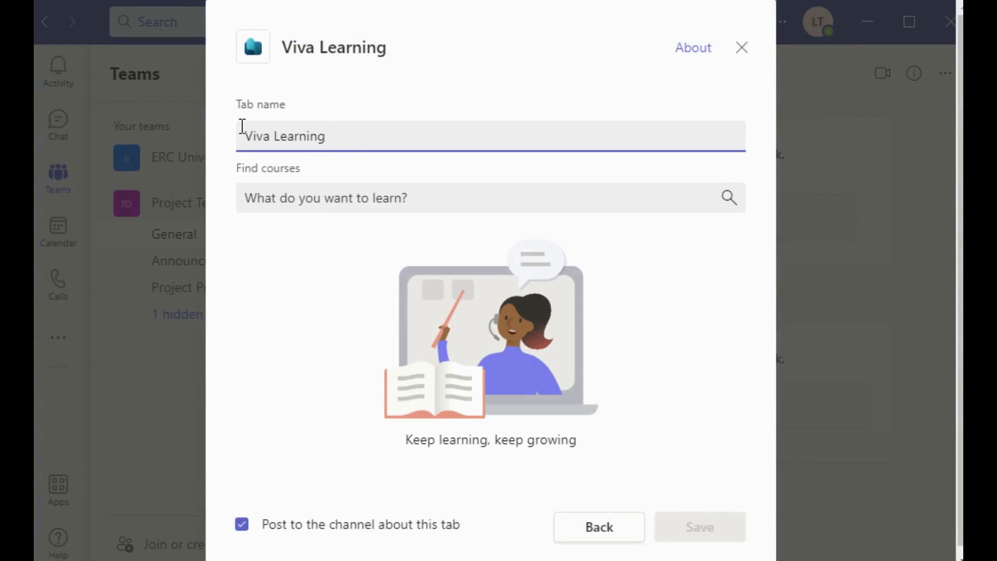
Search courses for "collaboration" and select Collaboration and AZ-400: Facilitate communication and collaboration for the tab.
left_click(260, 197)
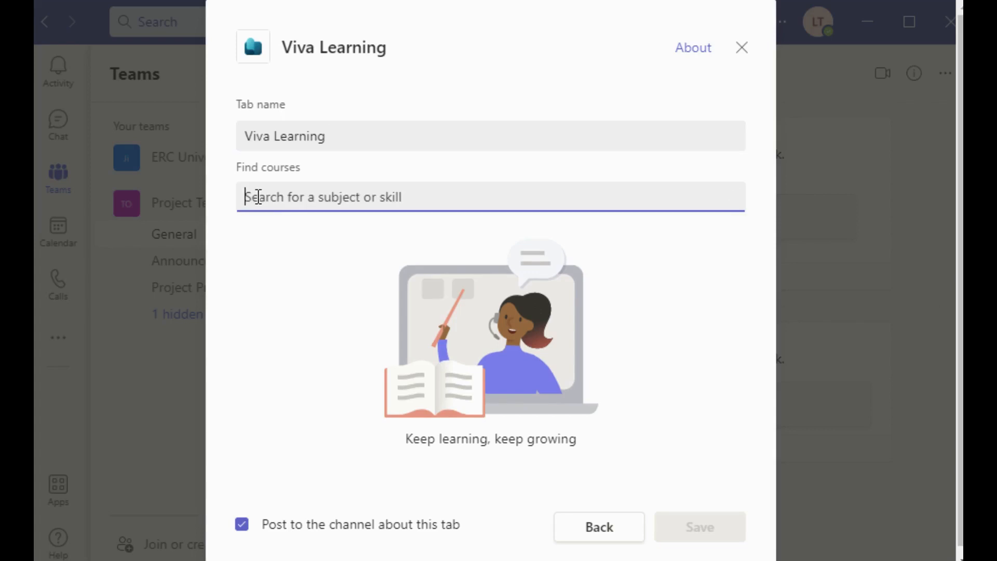
type("collaboration")
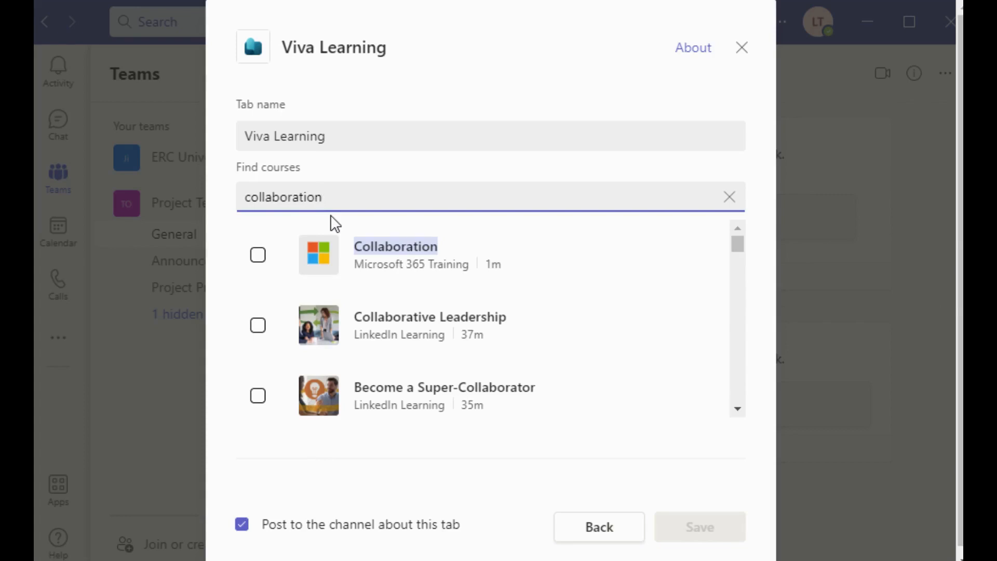
left_click(258, 255)
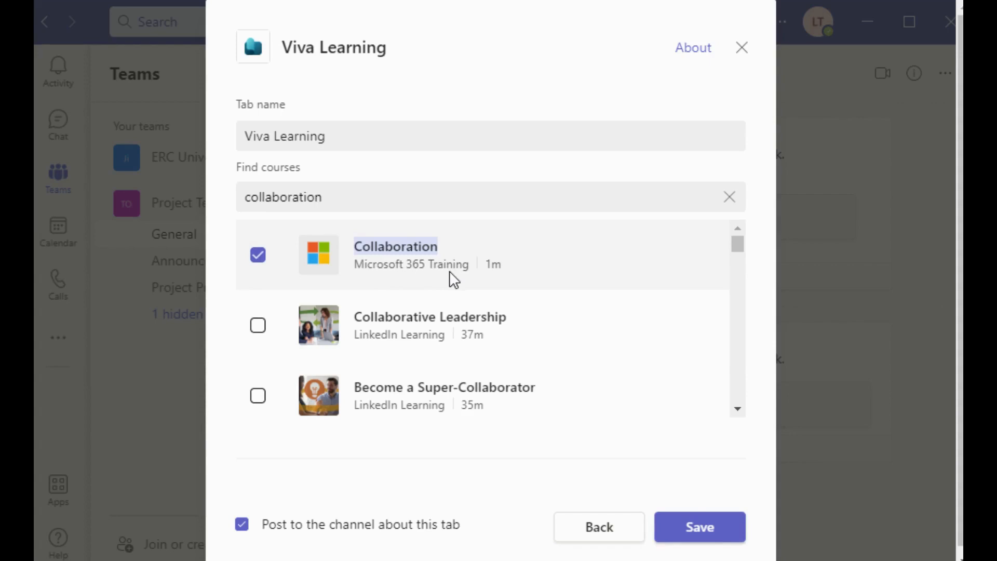
scroll(449, 271, "down", 6)
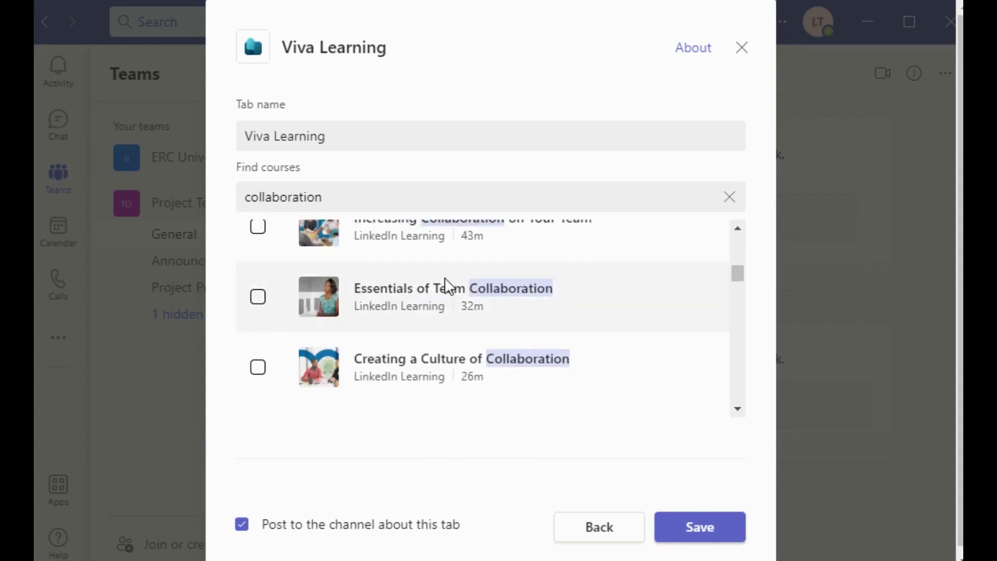
scroll(445, 277, "down", 5)
left_click(259, 299)
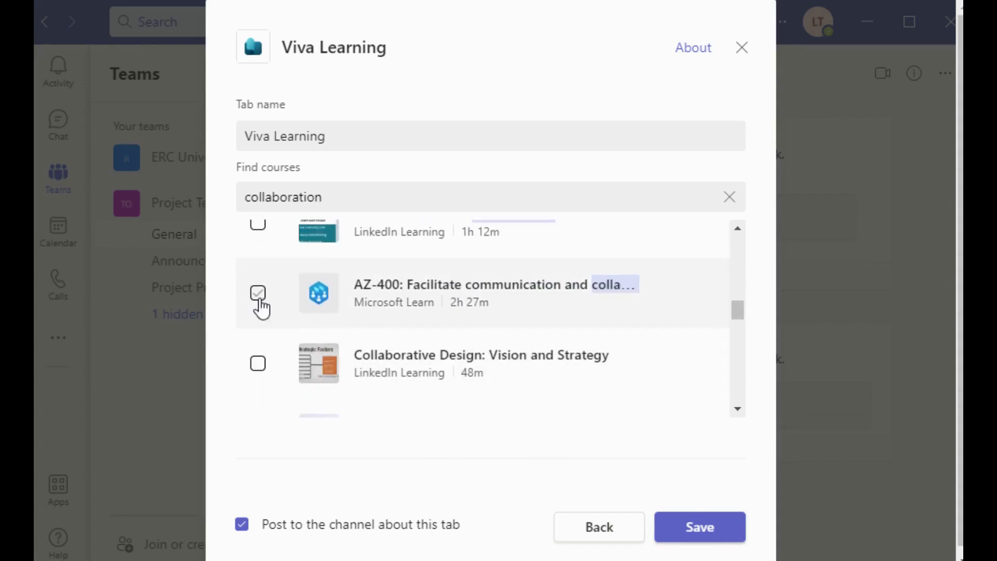
left_click(259, 300)
Turn off posting to the channel about this tab and save the Viva Learning tab.
left_click(268, 527)
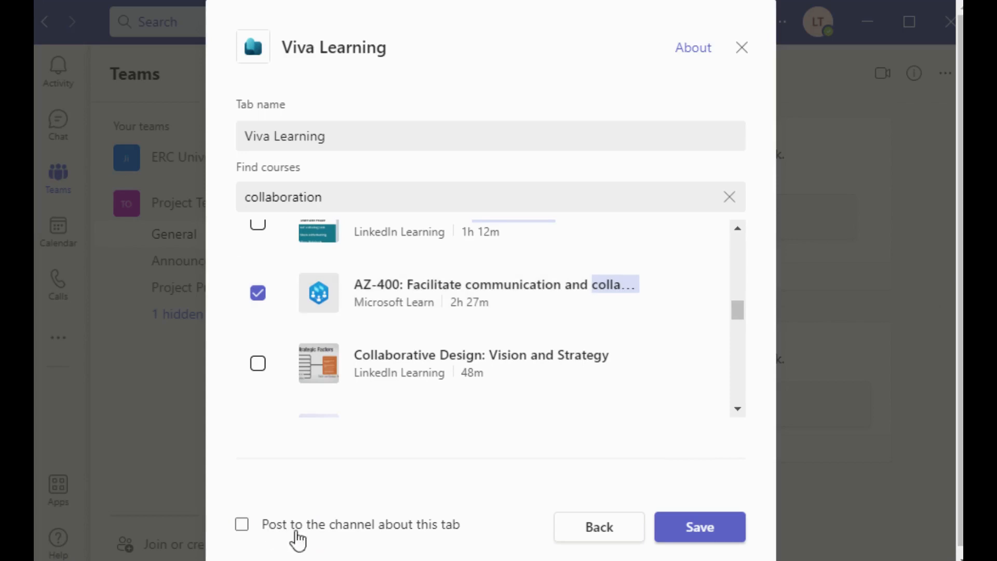
left_click(706, 529)
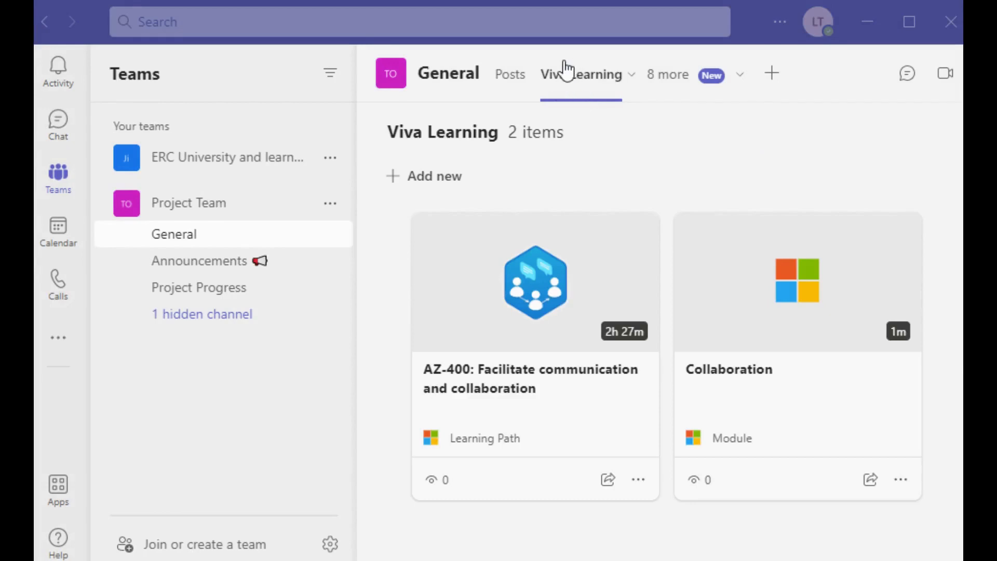
Open the Collaboration module from the channel's Viva Learning tab and view its details.
left_click(756, 318)
scroll(904, 333, "down", 5)
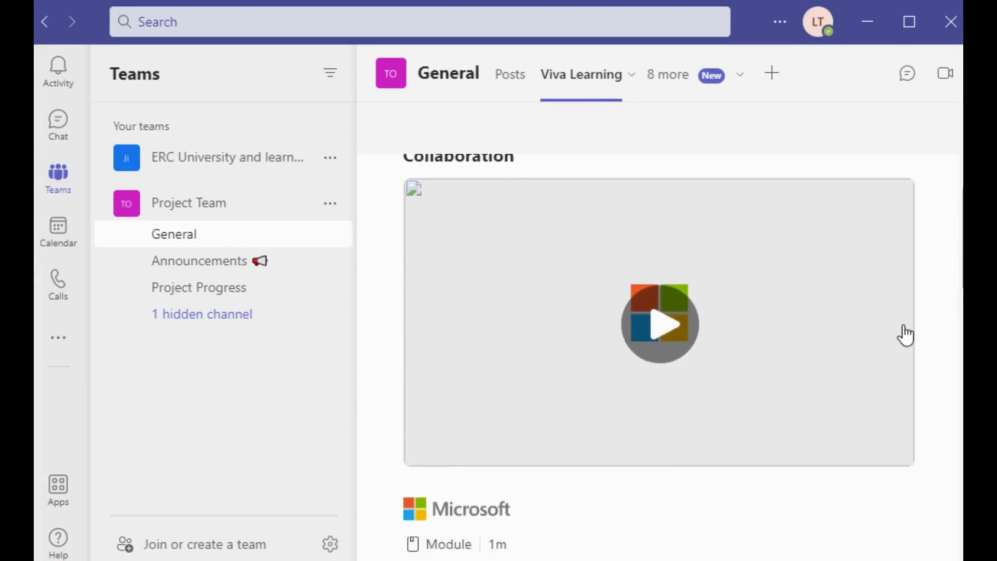
scroll(906, 333, "up", 2)
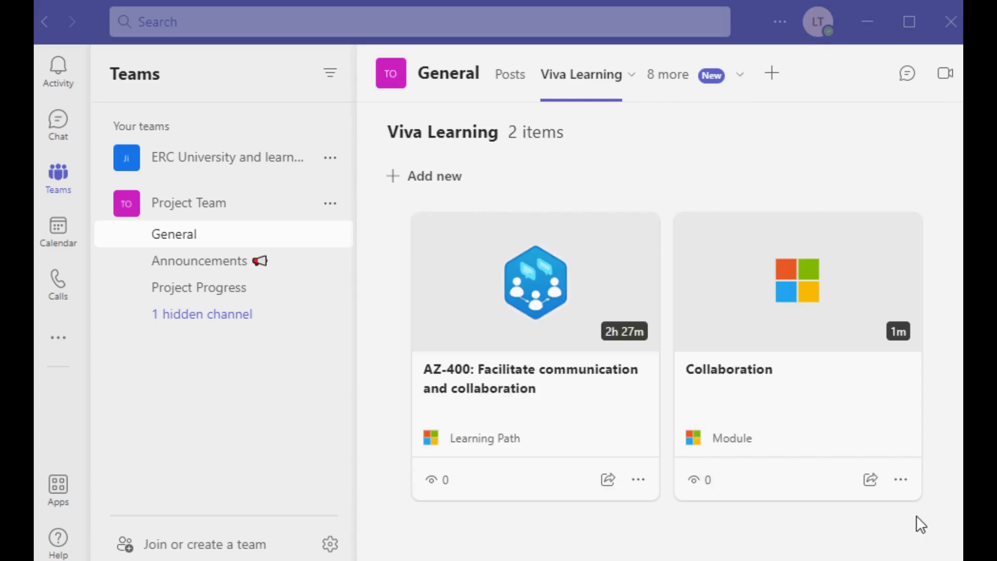
Unpin the Collaboration module from the channel's Viva Learning tab.
left_click(902, 479)
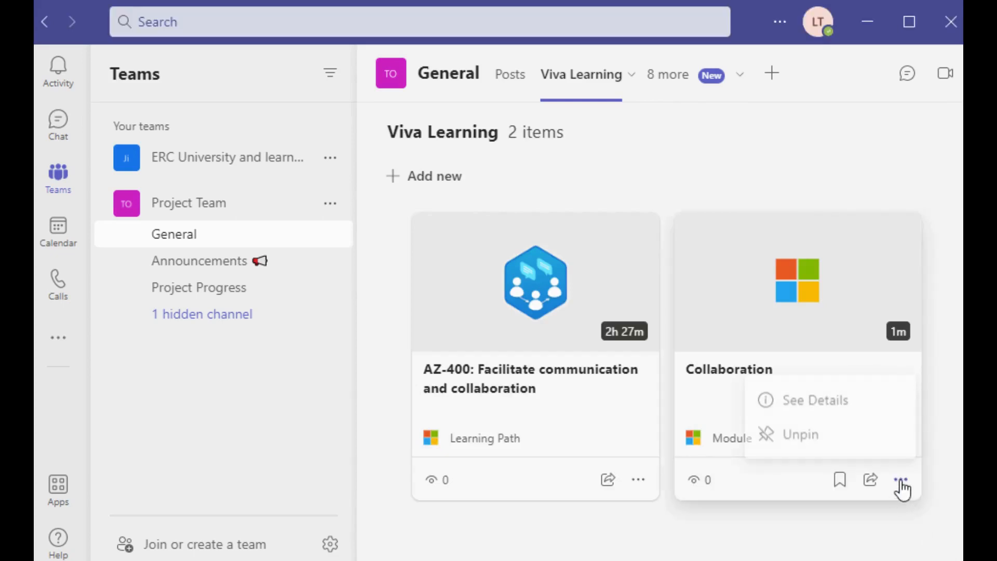
left_click(826, 437)
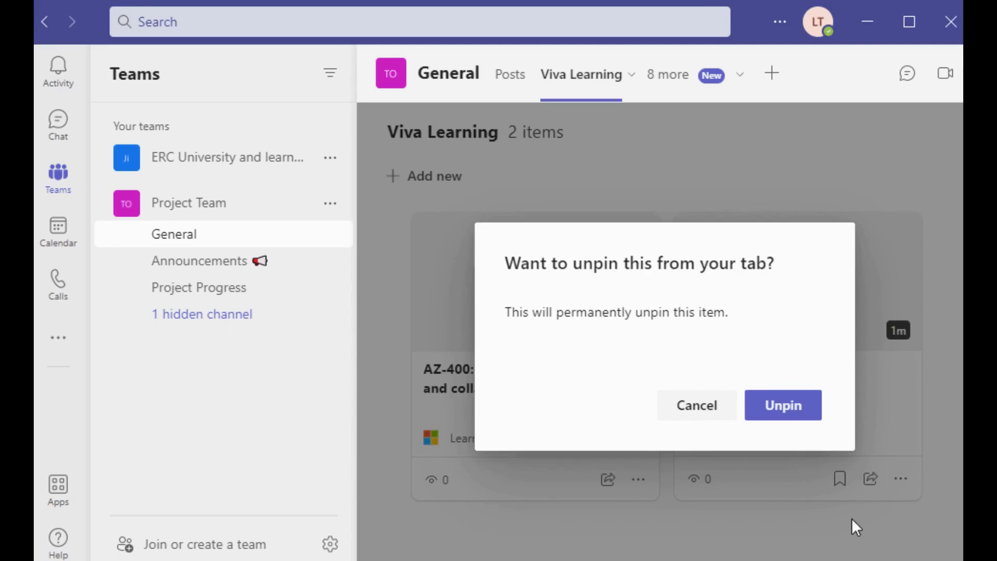
left_click(790, 413)
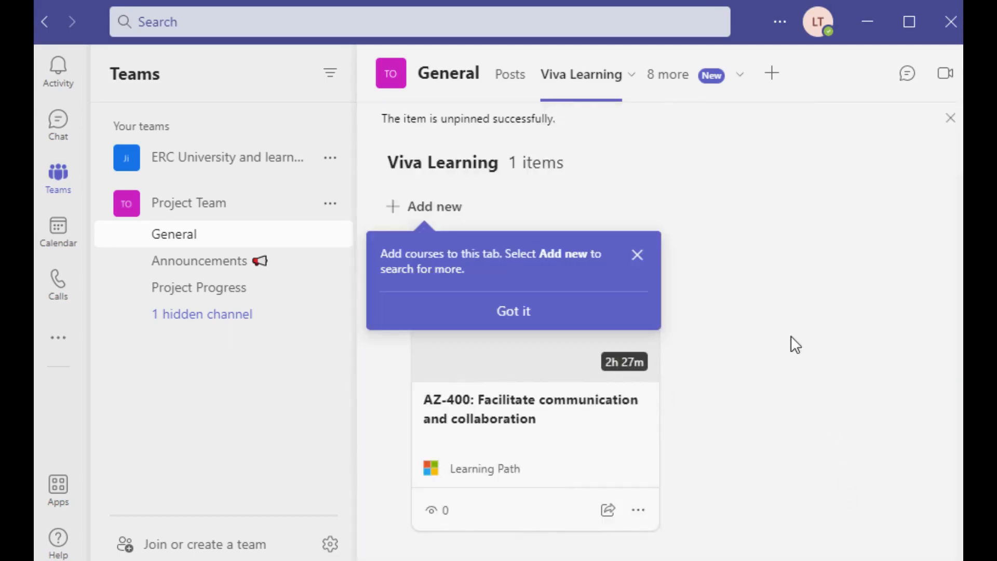